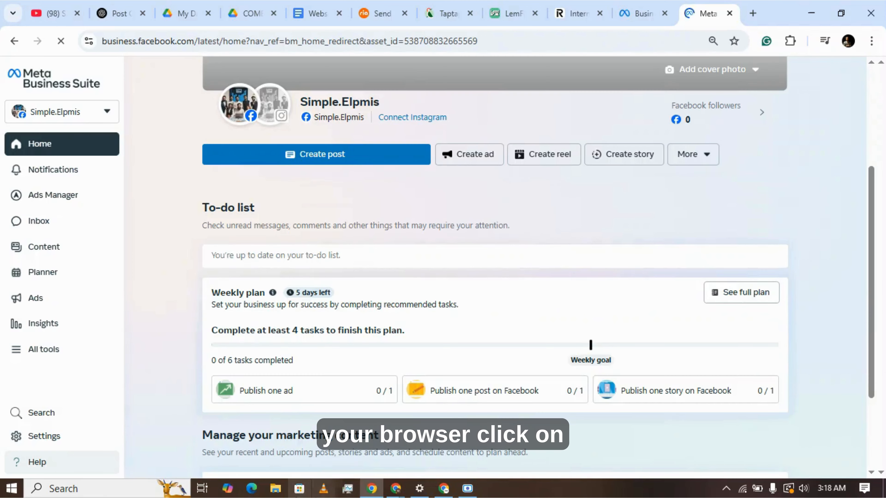
# Switch to Business Manager and open the ad accounts in the Dynamic Ltd portfolio's settings
pyautogui.click(66, 463)
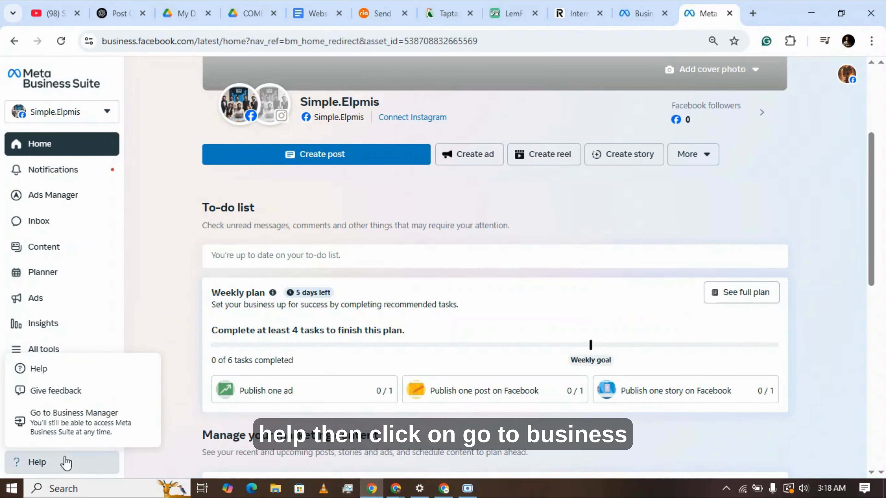
pyautogui.click(75, 430)
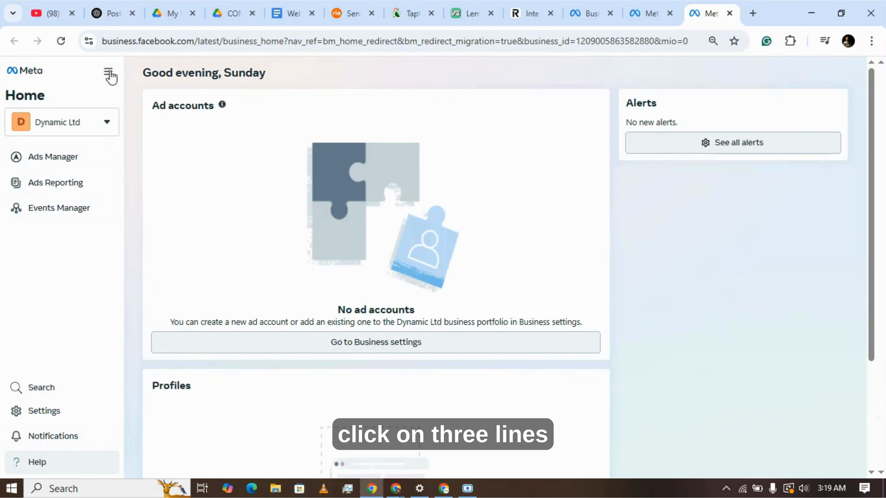
pyautogui.click(110, 74)
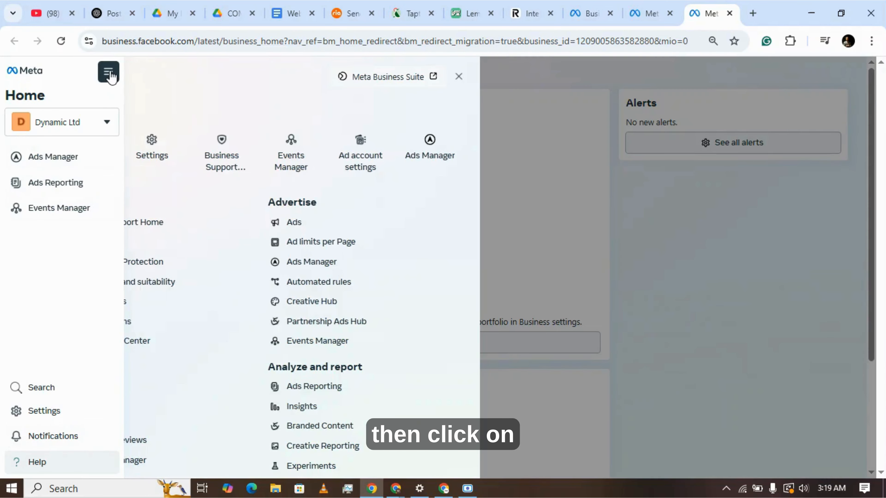
pyautogui.click(144, 155)
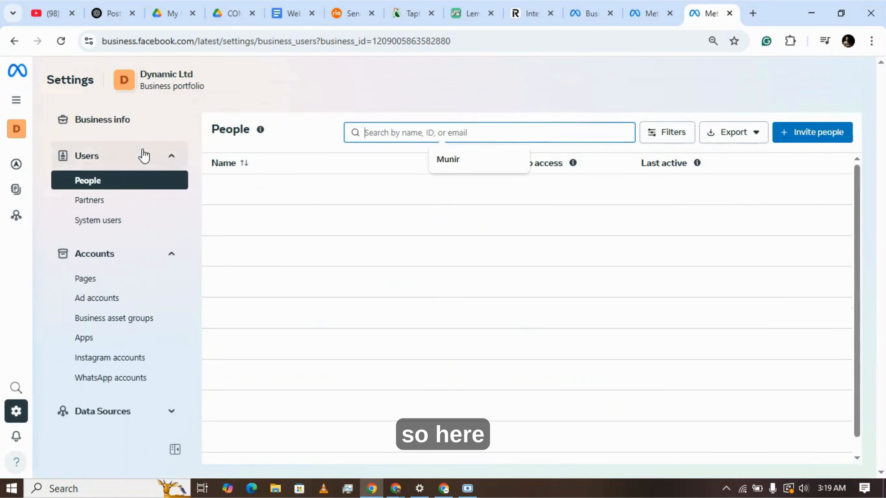
pyautogui.moveTo(23, 141)
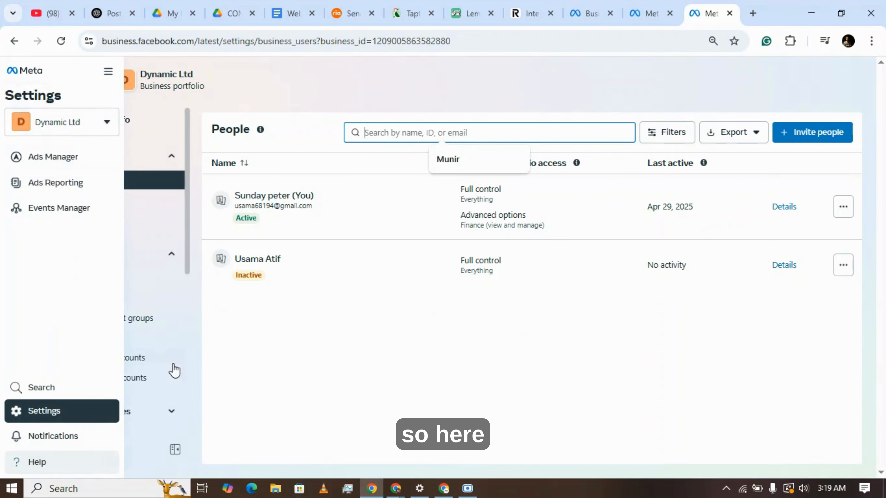
pyautogui.click(130, 303)
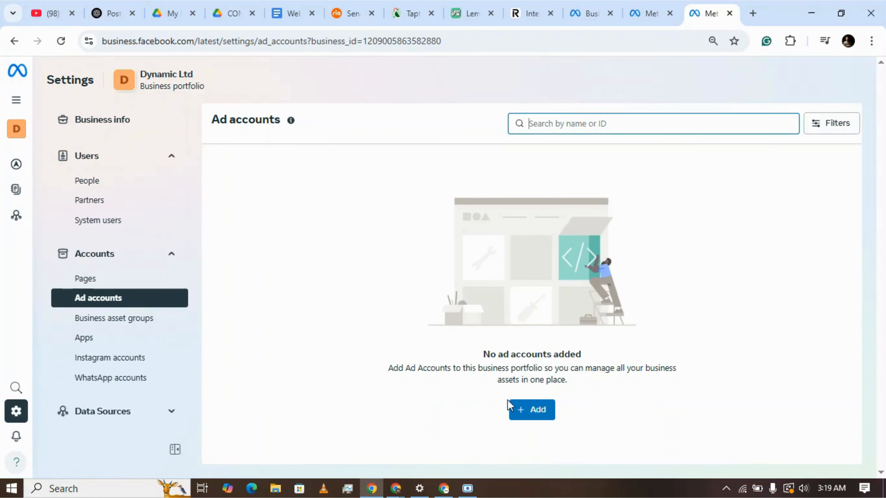
# Start creating a new ad account in the portfolio and name it Ayb
pyautogui.click(527, 411)
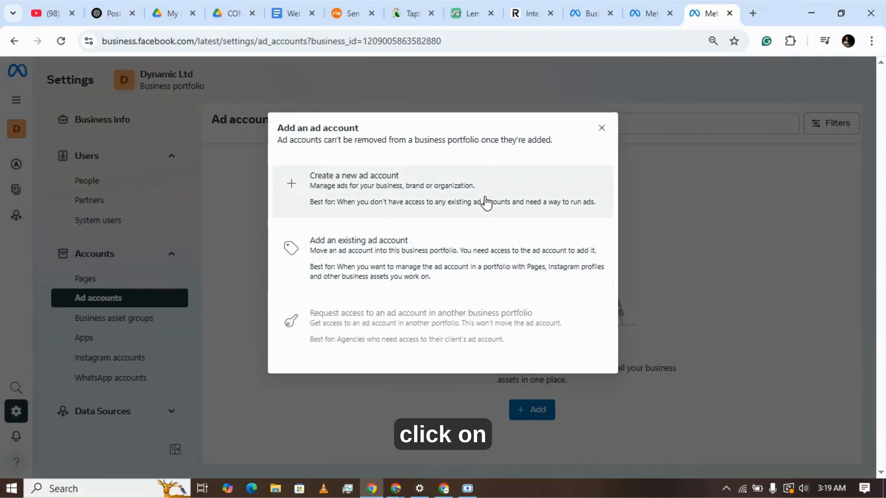
pyautogui.click(484, 198)
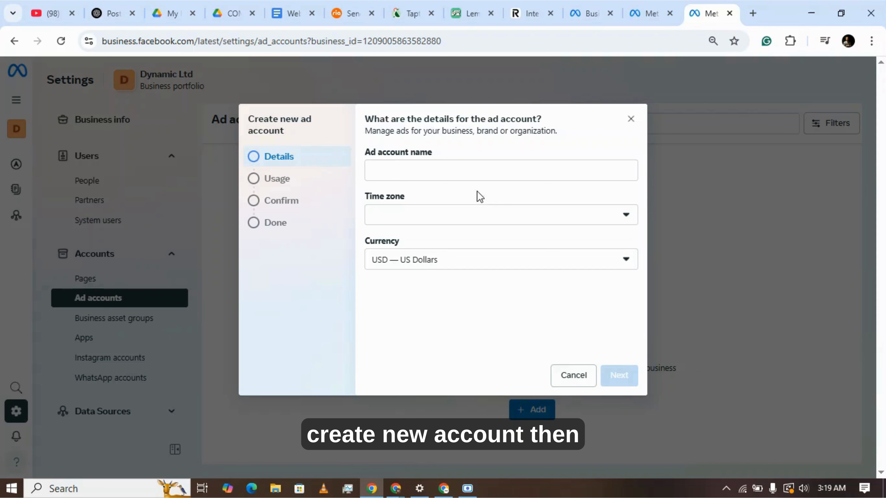
pyautogui.click(443, 172)
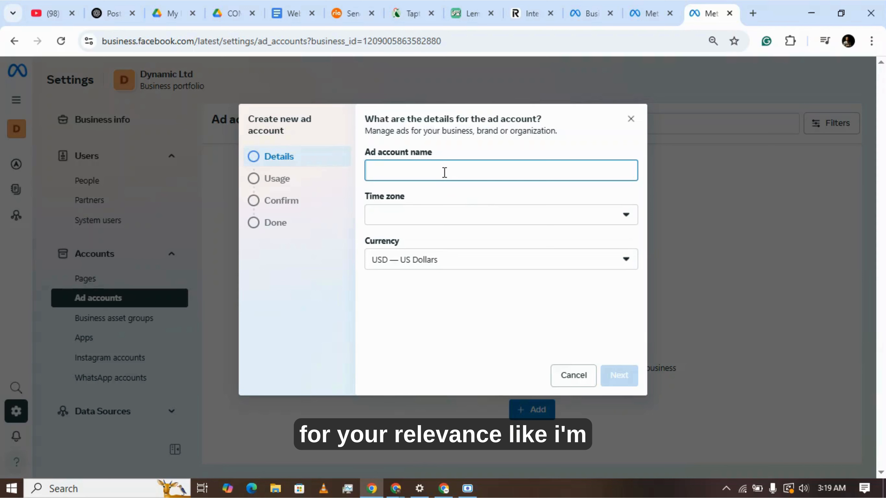
pyautogui.write('A')
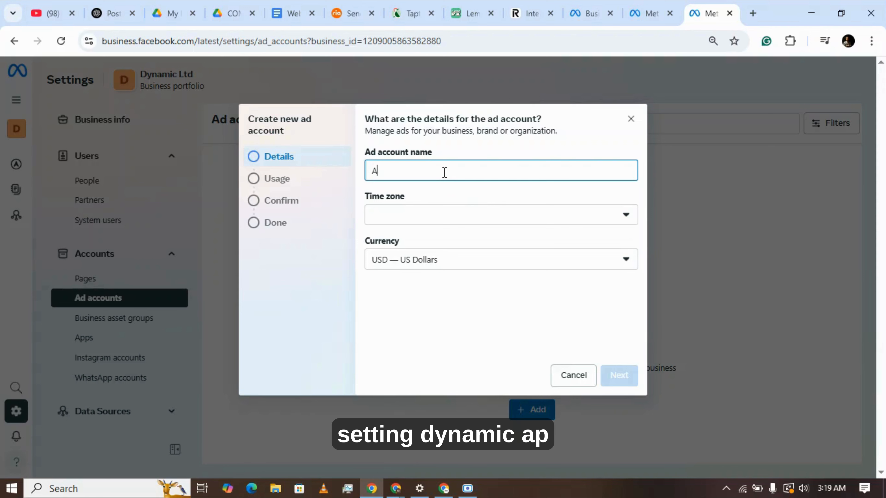
pyautogui.write('yb')
# Set the new ad account's time zone to (GMT+01:00) Europe/London and its currency to USD — US Dollars, and submit the details
pyautogui.click(431, 216)
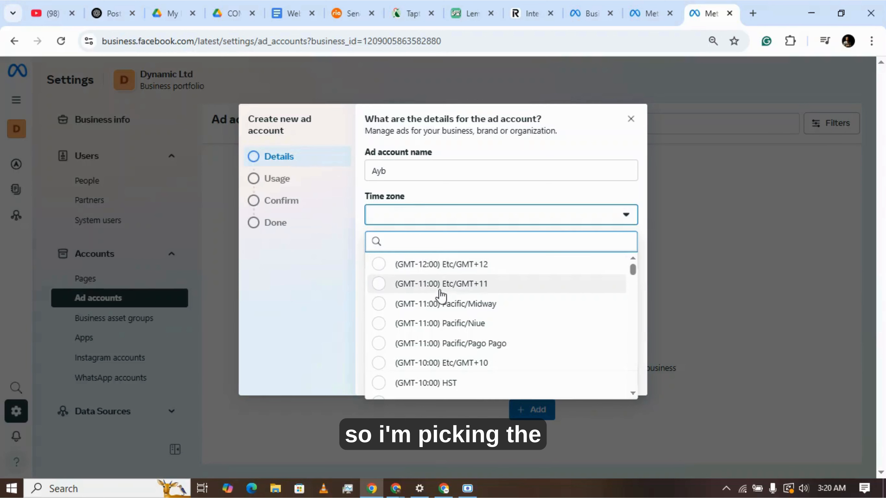
pyautogui.write('l')
pyautogui.press('BackSpace')
pyautogui.write('lond')
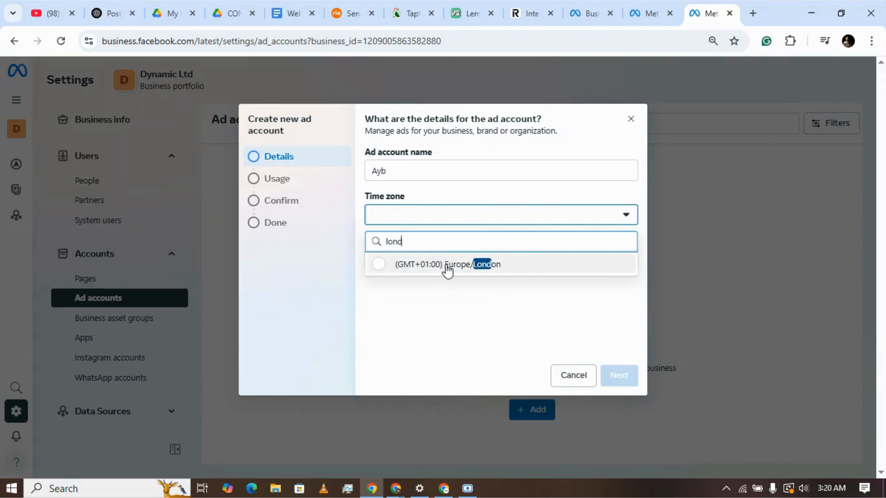
pyautogui.click(442, 265)
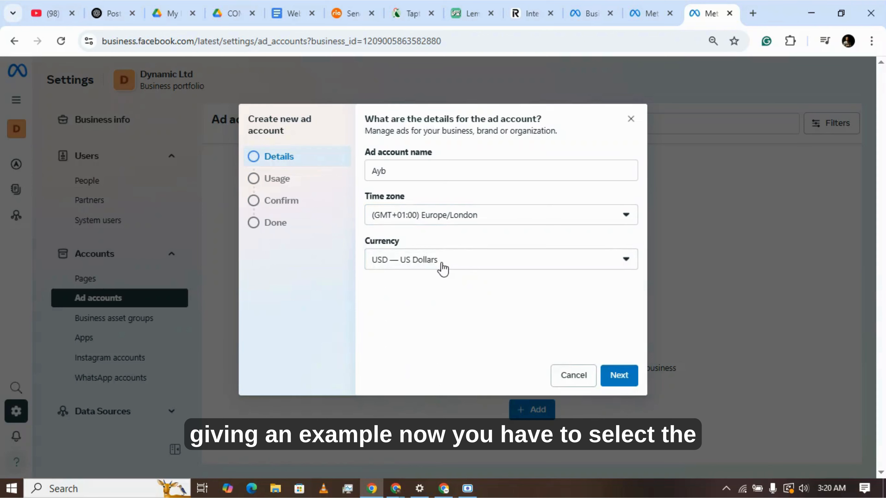
pyautogui.click(442, 269)
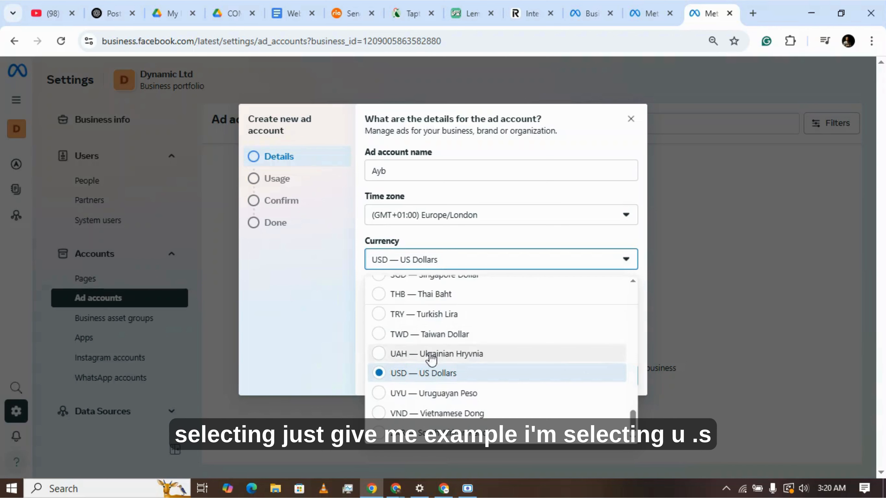
pyautogui.click(429, 377)
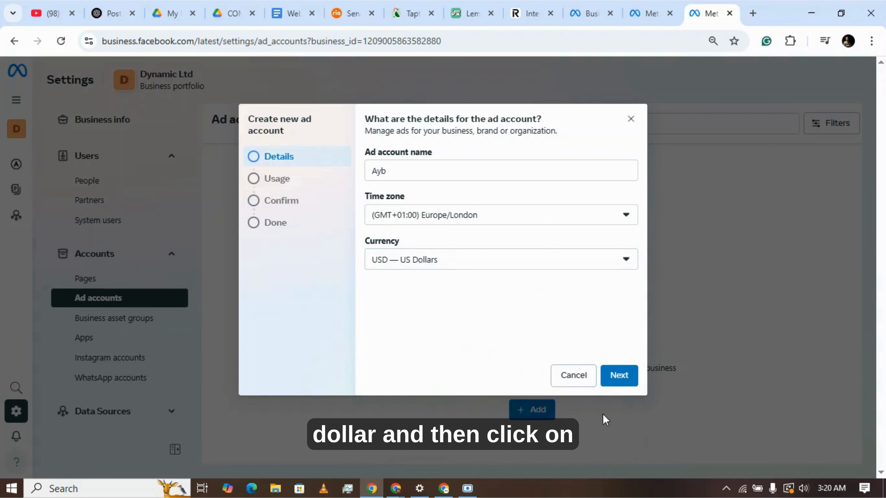
pyautogui.click(622, 377)
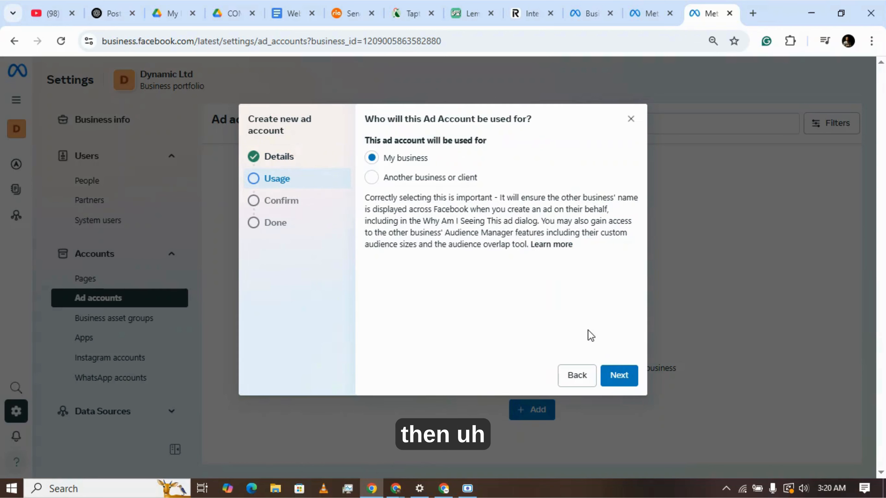
# Keep My business as the ad account's usage, agree to Meta's terms and advertising policies, and create the account
pyautogui.click(612, 379)
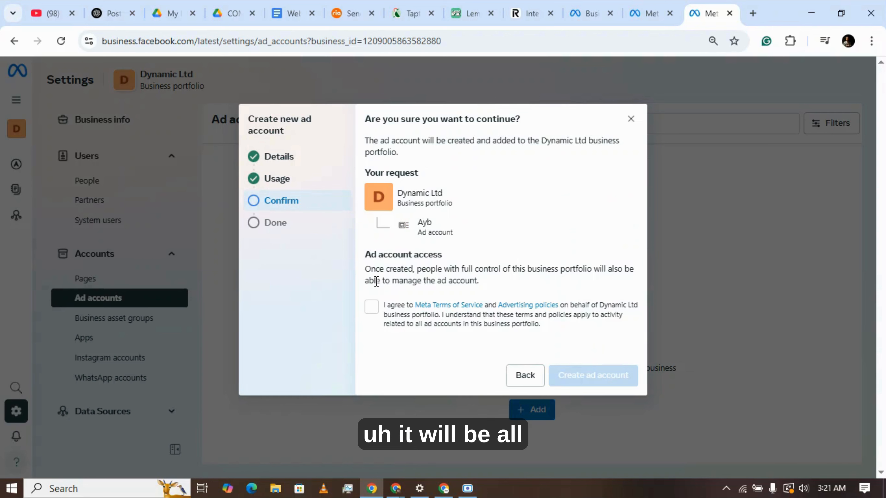
pyautogui.click(372, 309)
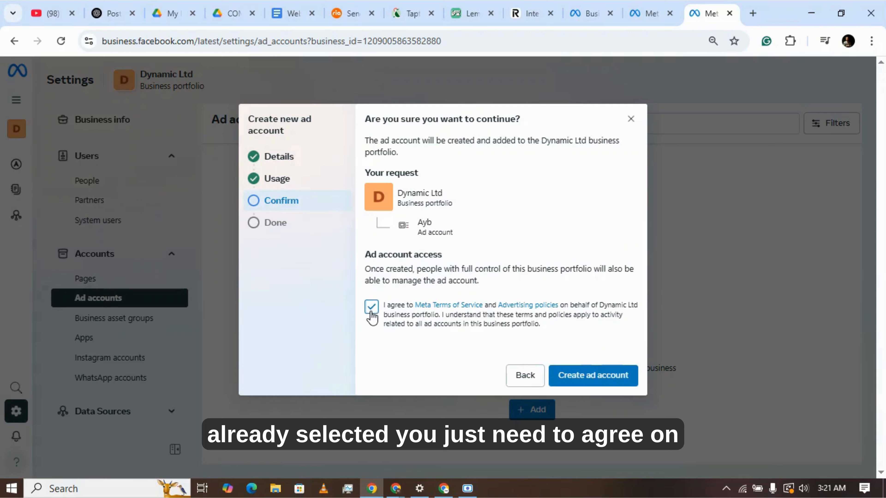
pyautogui.click(593, 374)
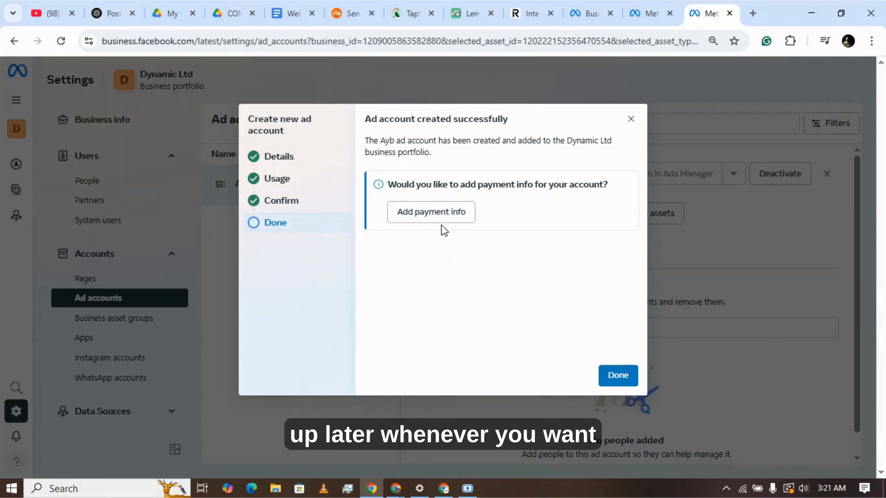
# Start adding payment information with Pakistan, US Dollars and the London time zone, choosing debit or credit card as the method
pyautogui.click(426, 212)
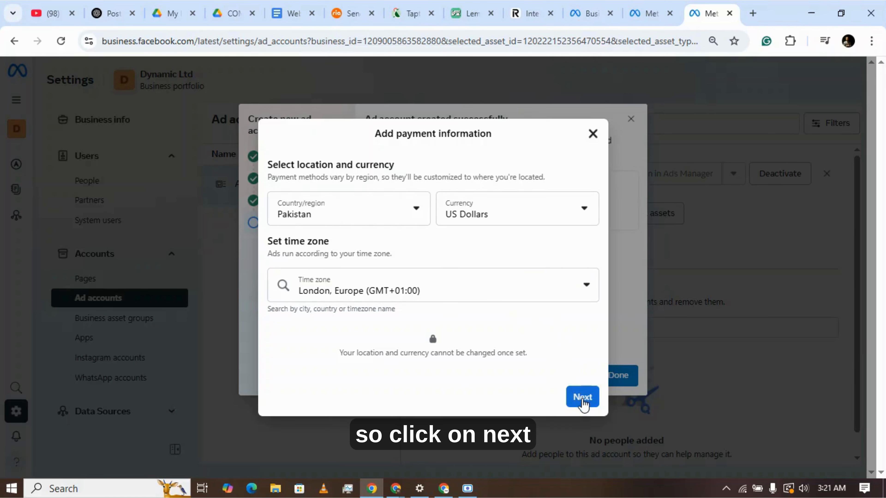
pyautogui.click(583, 398)
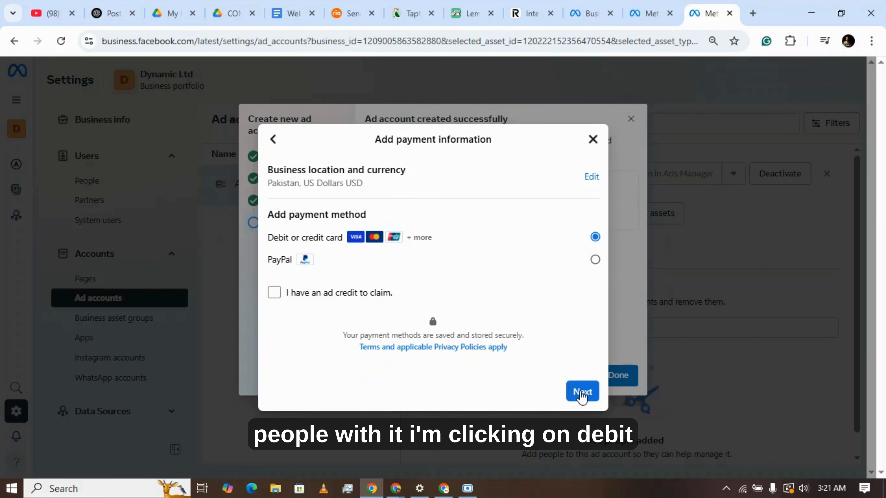
pyautogui.click(582, 393)
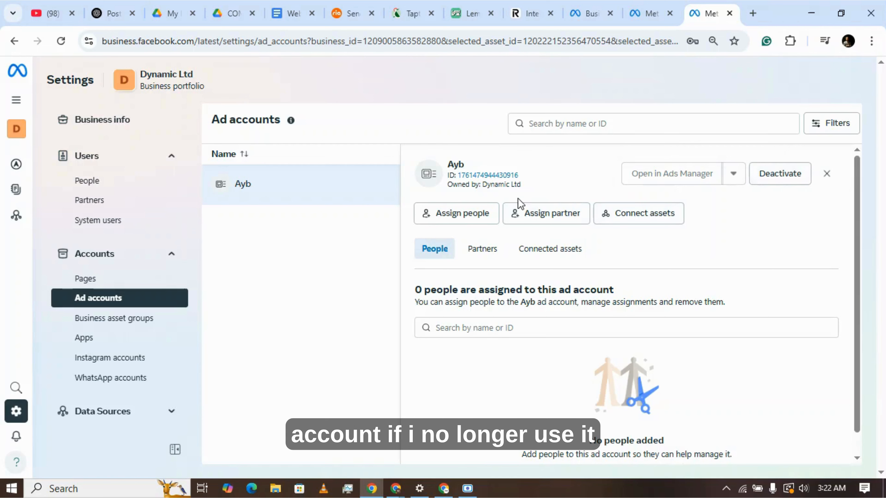
# Assign the portfolio member without access to the Ayb ad account, granting full control with Manage ad accounts
pyautogui.click(459, 220)
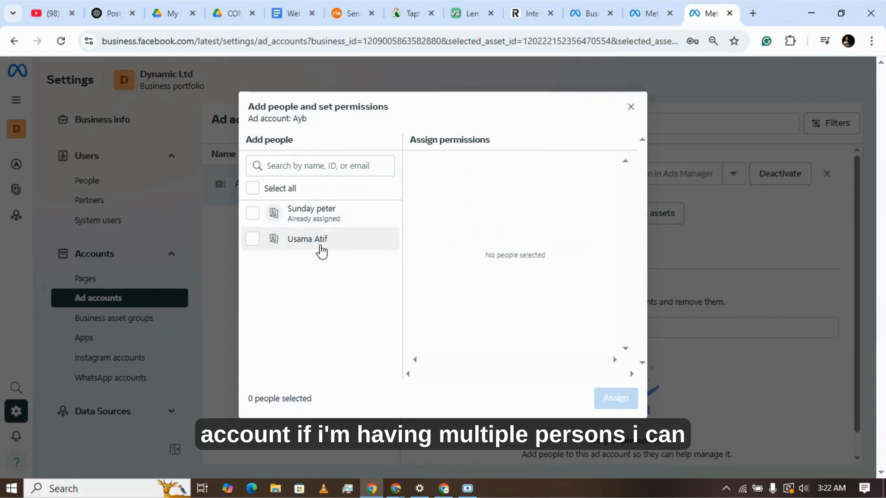
pyautogui.click(287, 243)
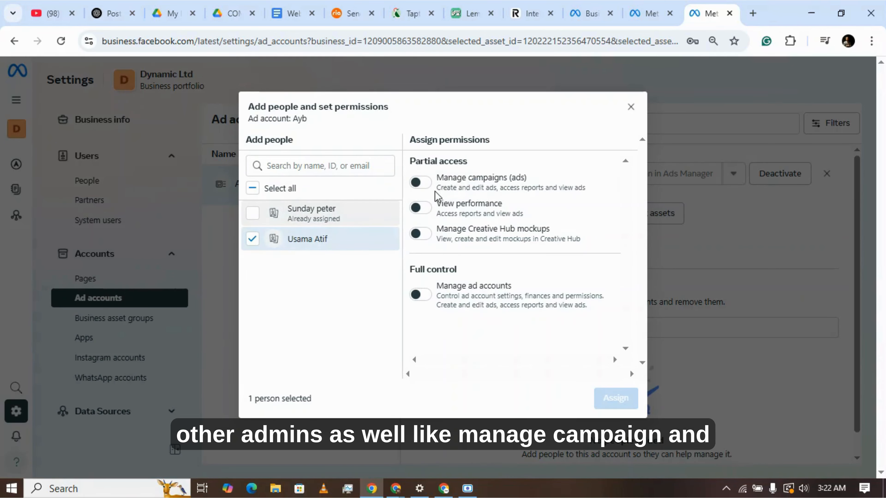
pyautogui.click(419, 183)
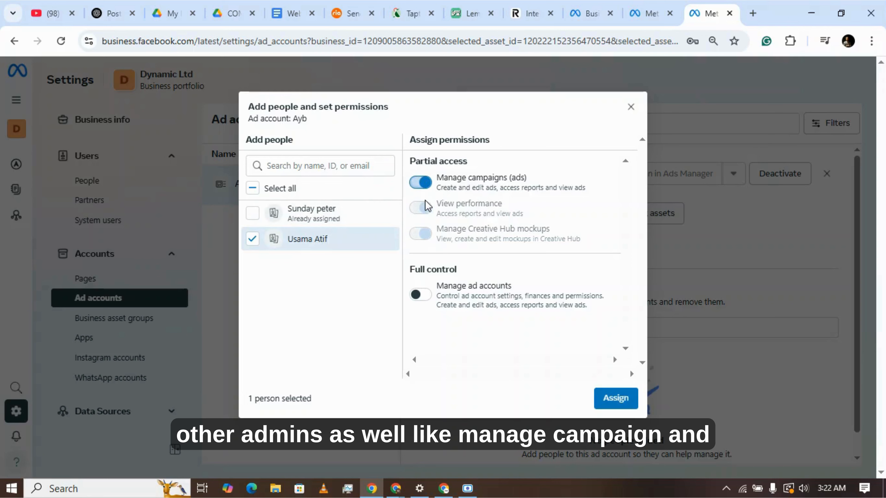
pyautogui.click(420, 295)
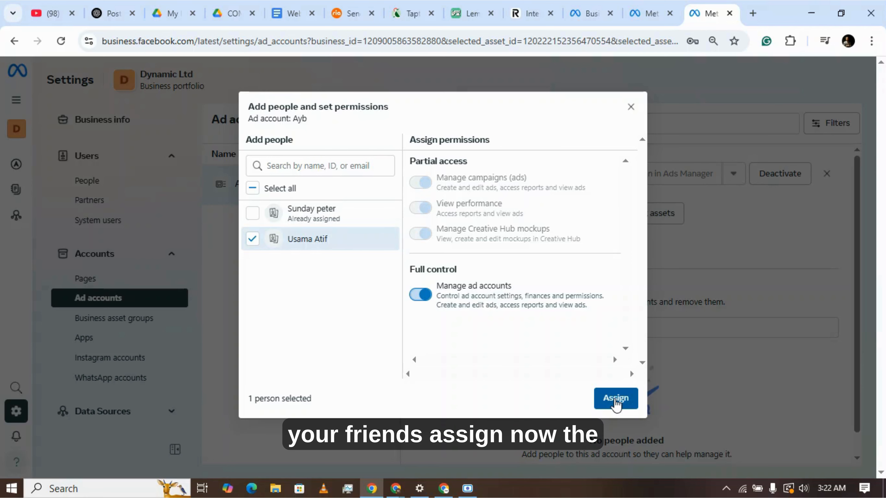
pyautogui.click(616, 405)
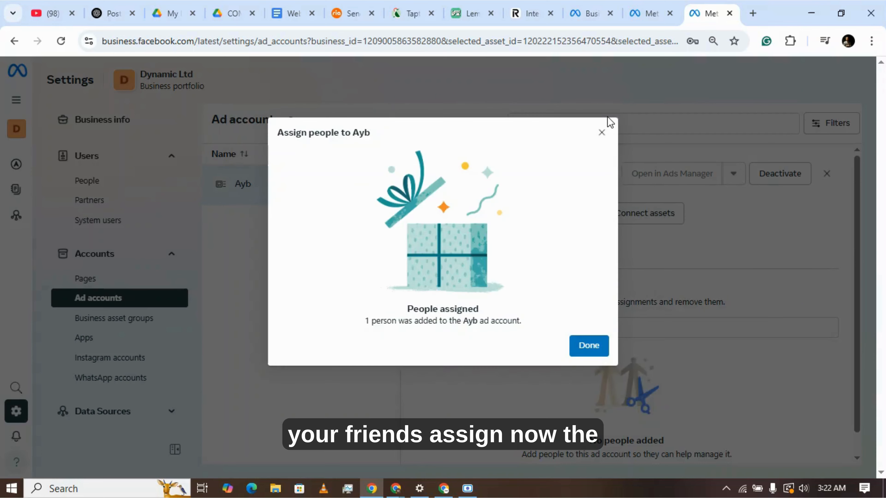
pyautogui.click(601, 134)
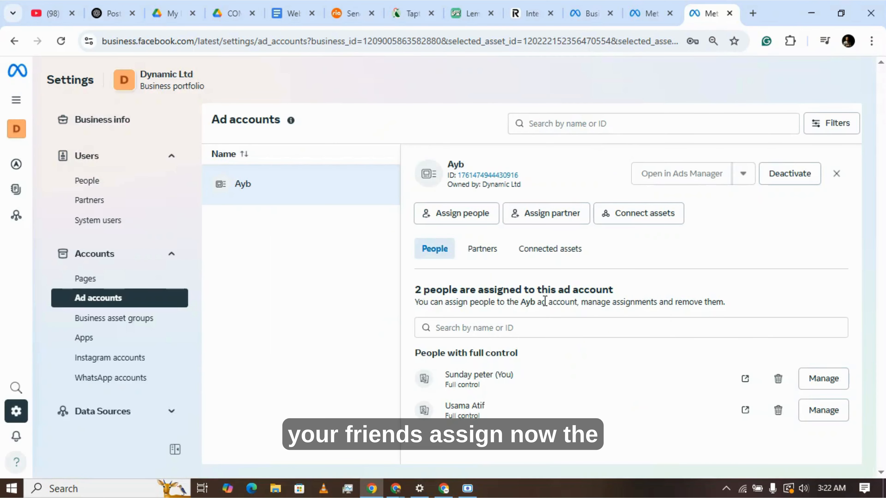
# Review the Ayb ad account's partners and connected assets, and check which other business assets can be connected
pyautogui.click(482, 253)
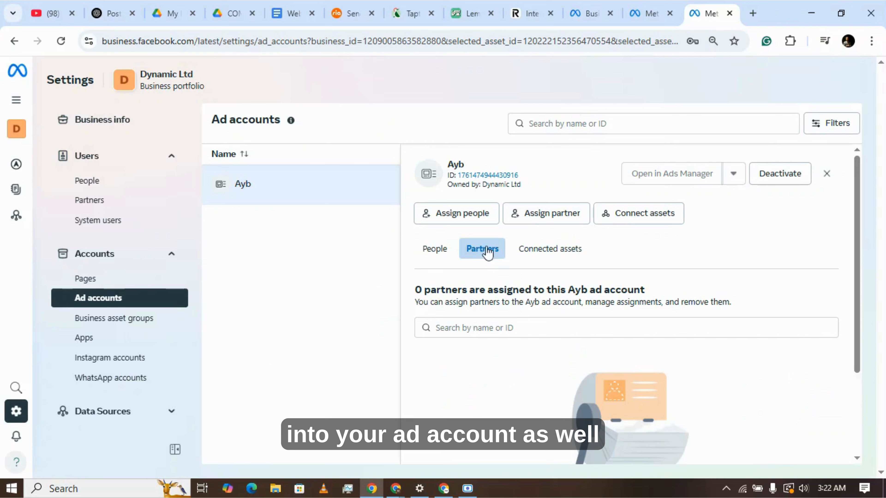
pyautogui.click(542, 255)
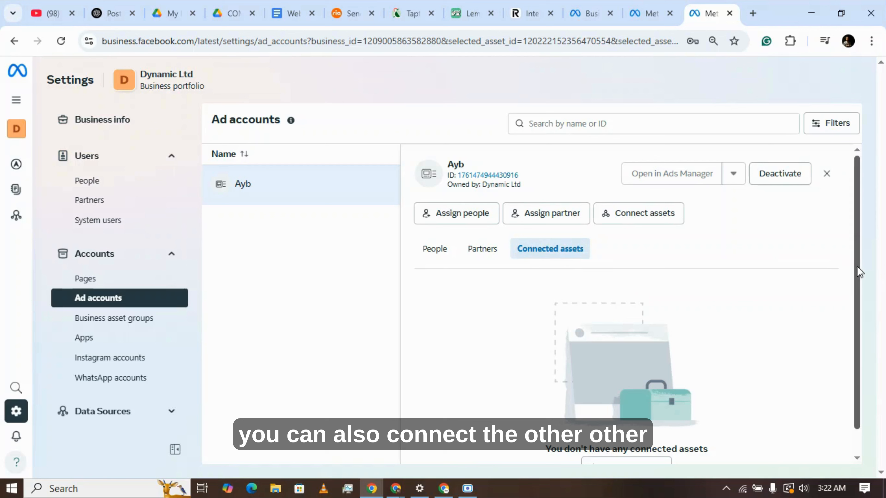
pyautogui.moveTo(857, 266); pyautogui.dragTo(855, 325)
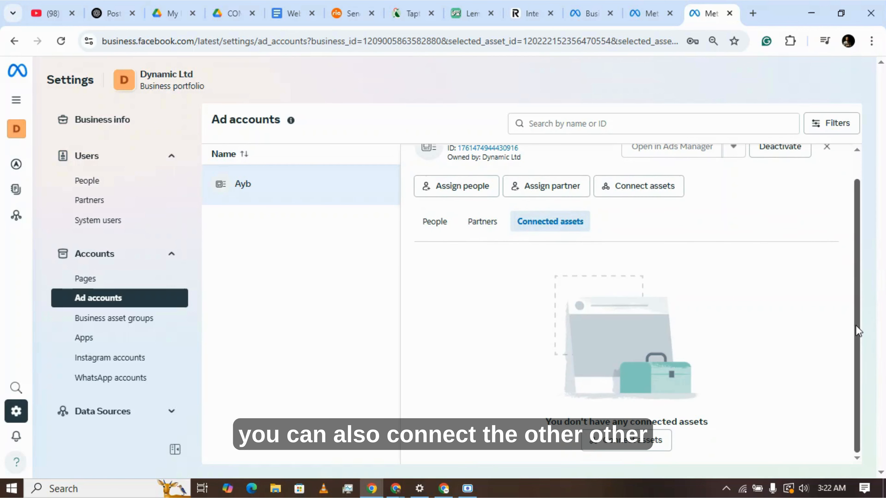
pyautogui.click(616, 442)
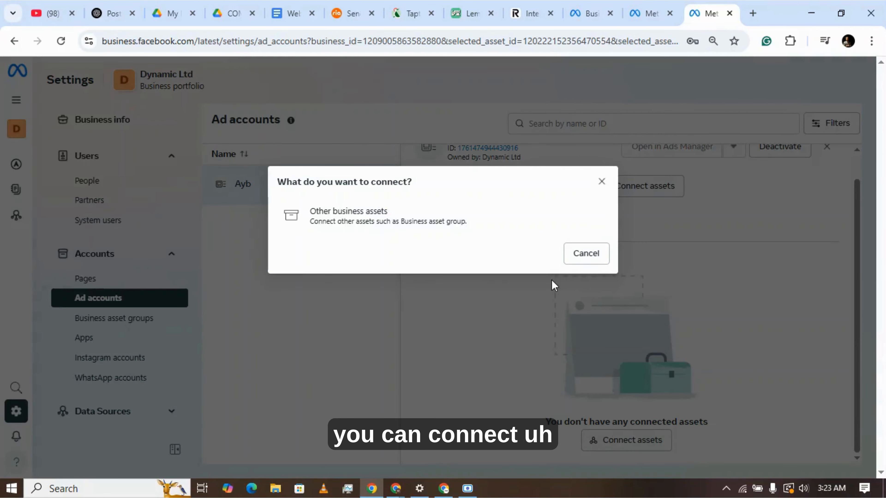
pyautogui.click(537, 227)
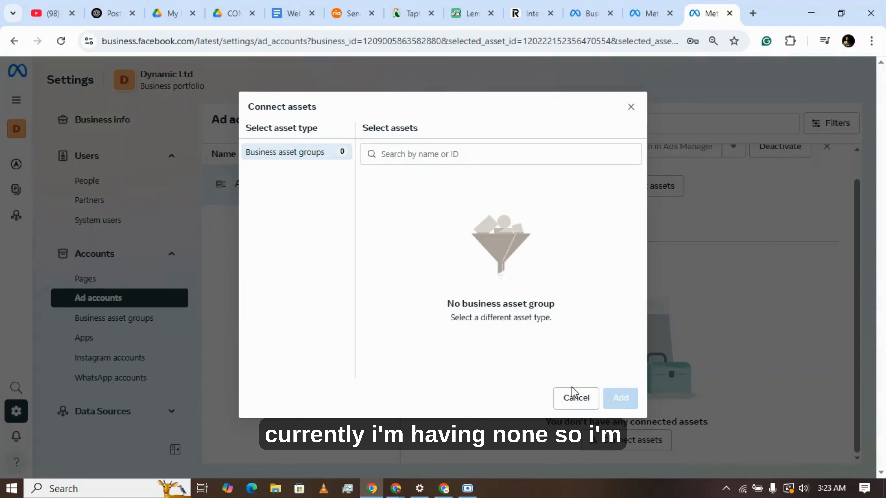
pyautogui.click(573, 400)
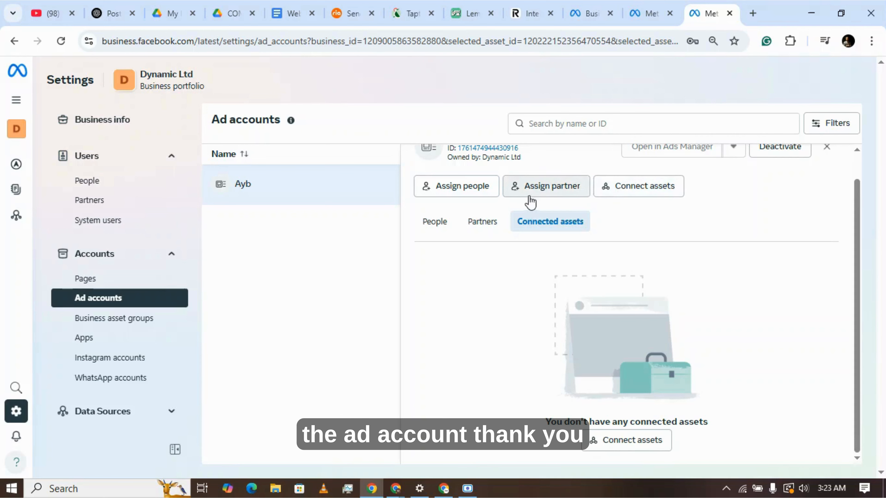
pyautogui.click(622, 194)
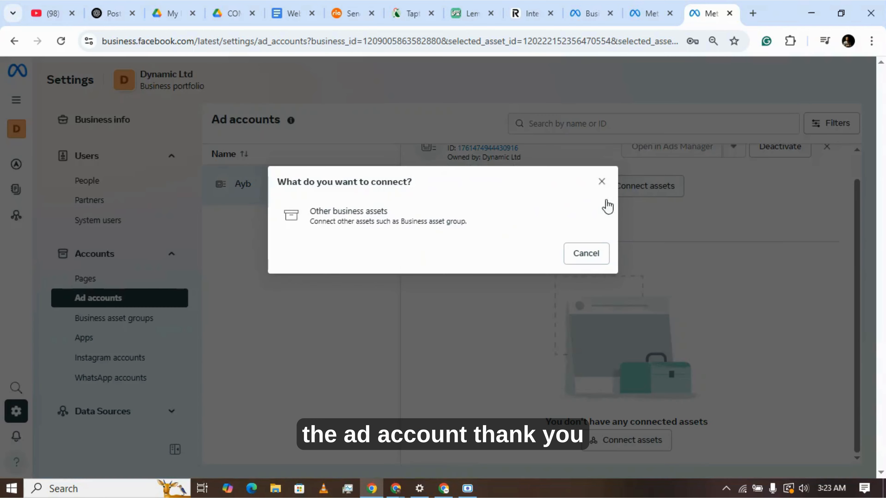
pyautogui.click(600, 181)
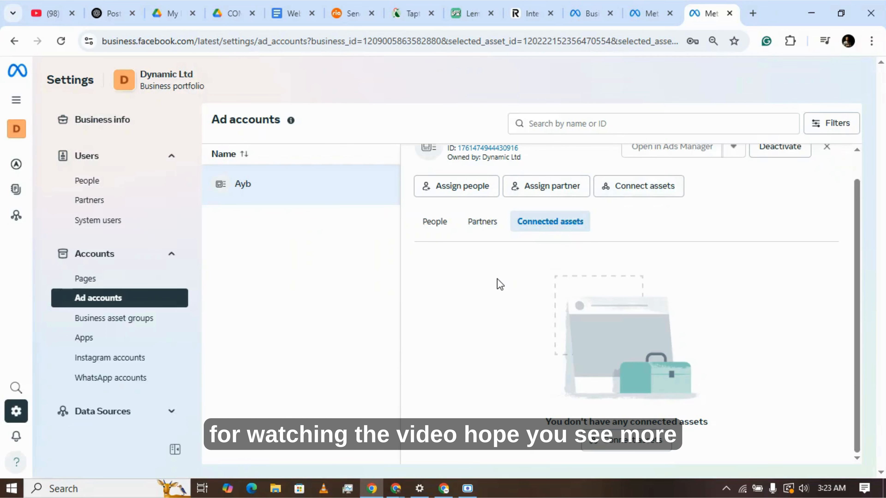